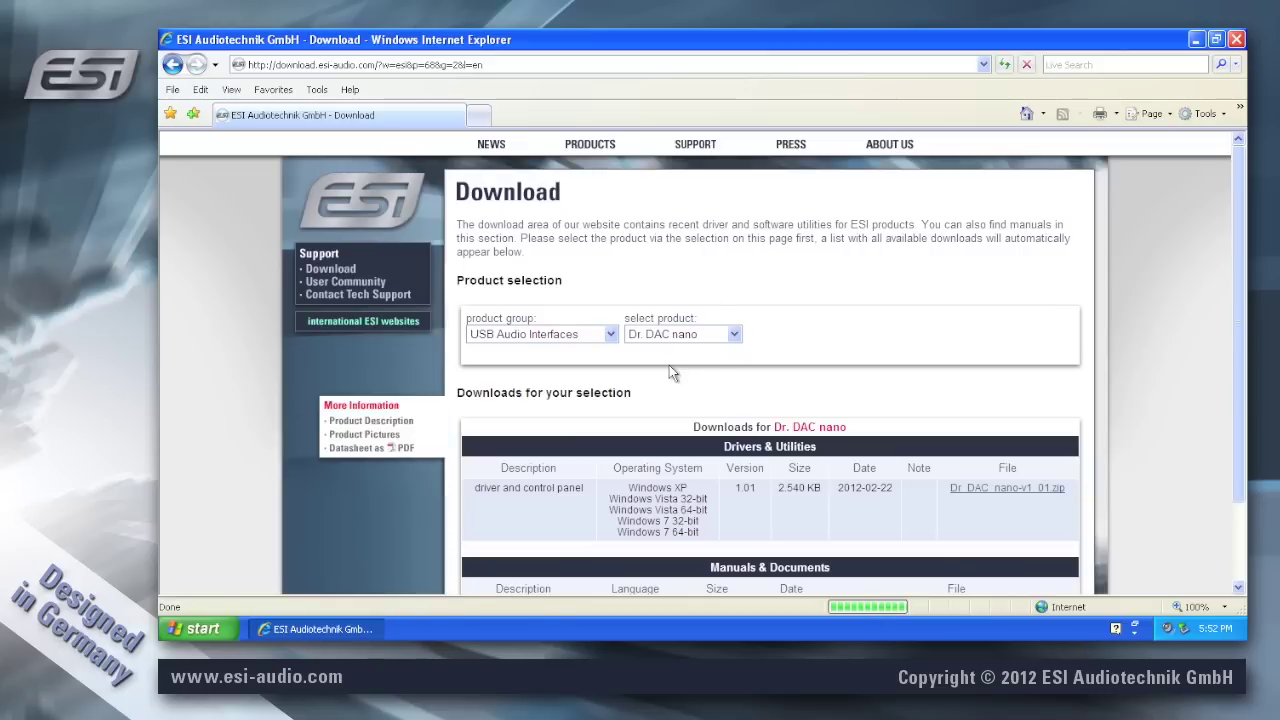
Download the Dr. DAC nano driver archive Dr_DAC_nano-v1_01.zip to the Desktop and close the browser
{"action": "left_click", "coordinate": [991, 488]}
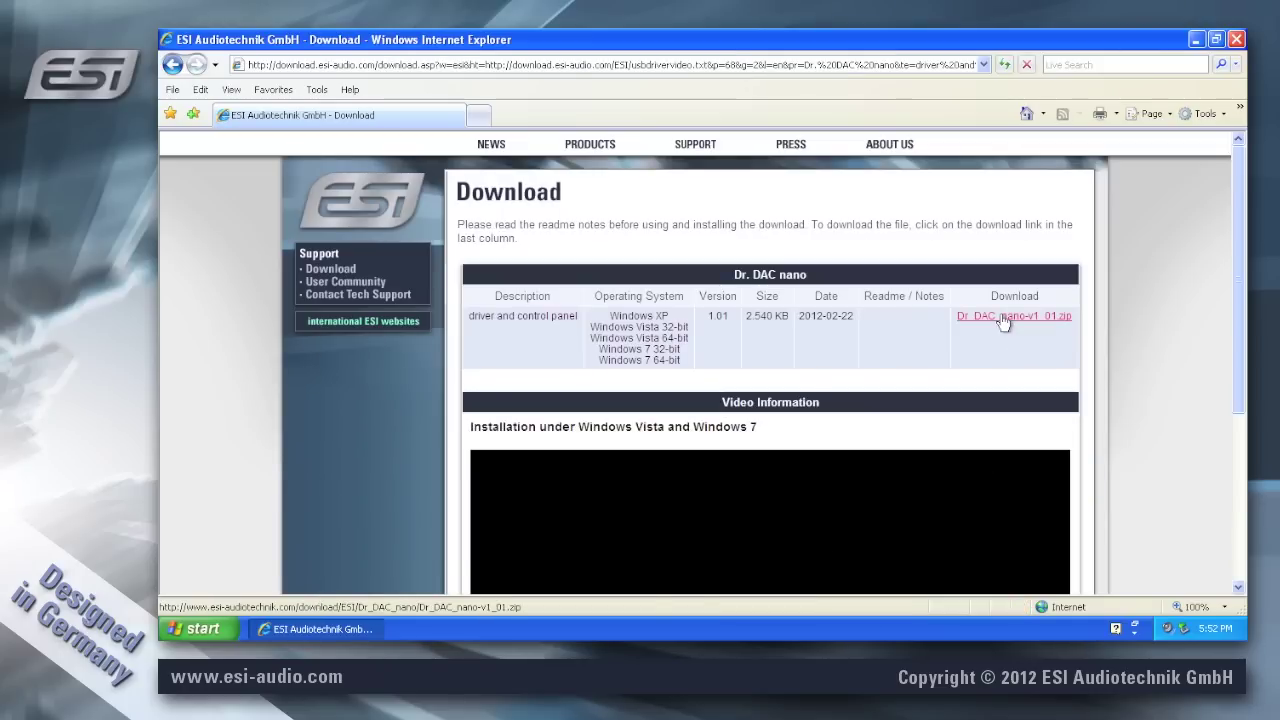
{"action": "left_click", "coordinate": [1003, 318]}
{"action": "left_click", "coordinate": [746, 337]}
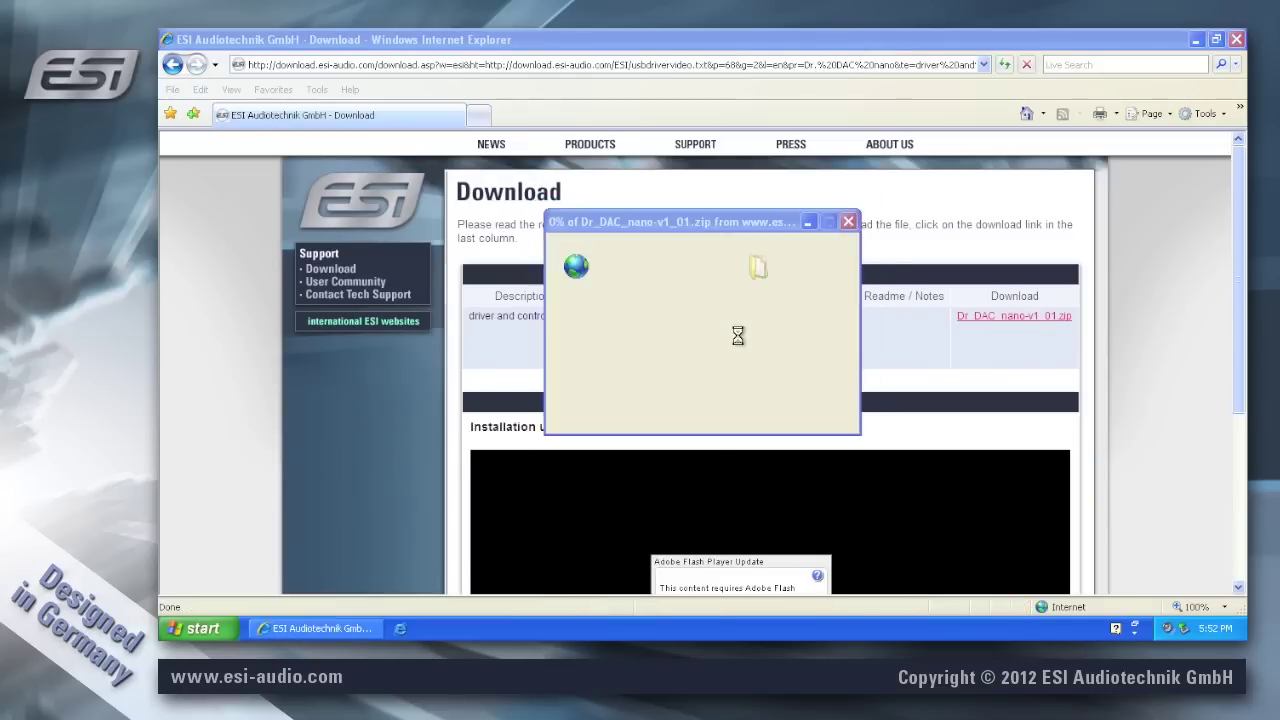
{"action": "left_click", "coordinate": [591, 375]}
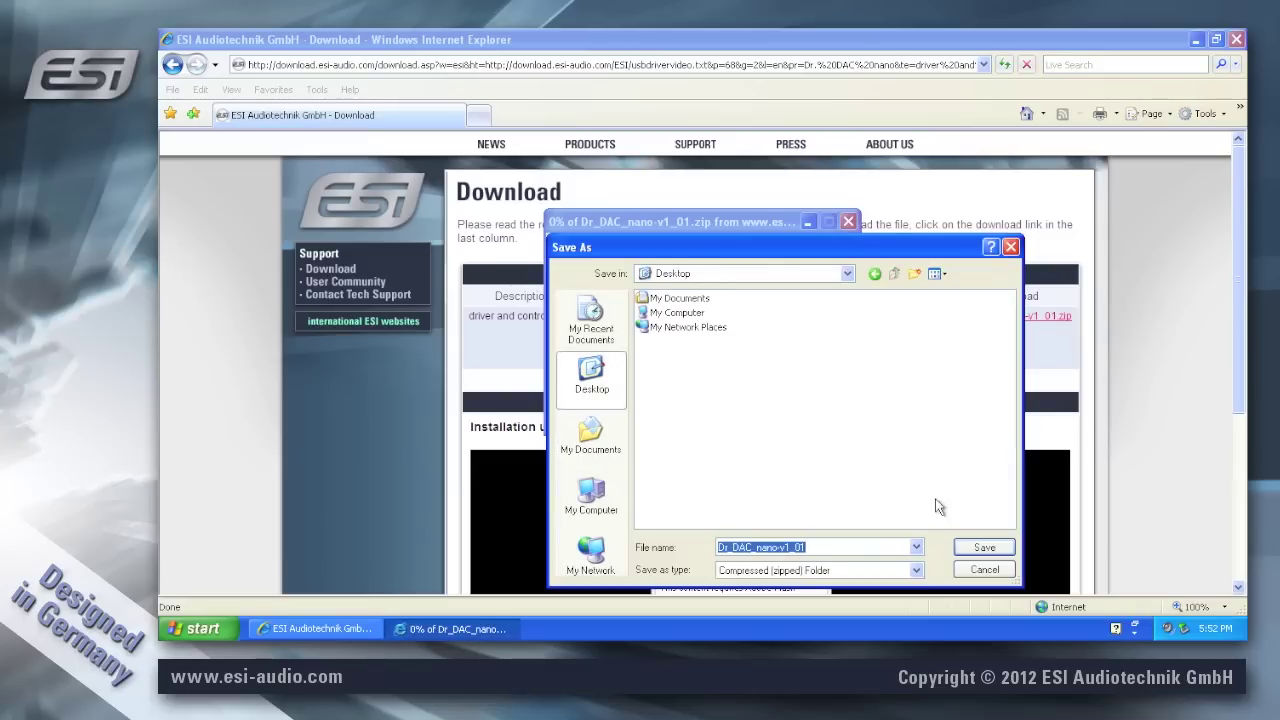
{"action": "left_click", "coordinate": [984, 547]}
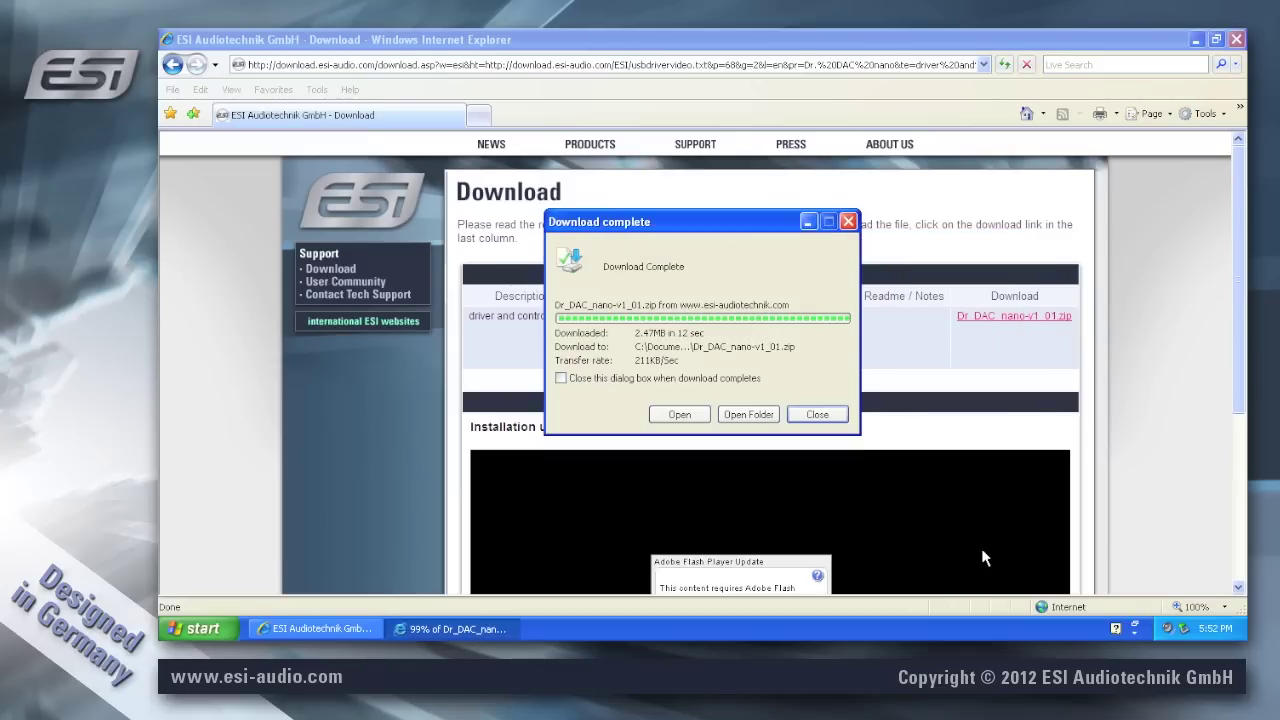
{"action": "left_click", "coordinate": [816, 414]}
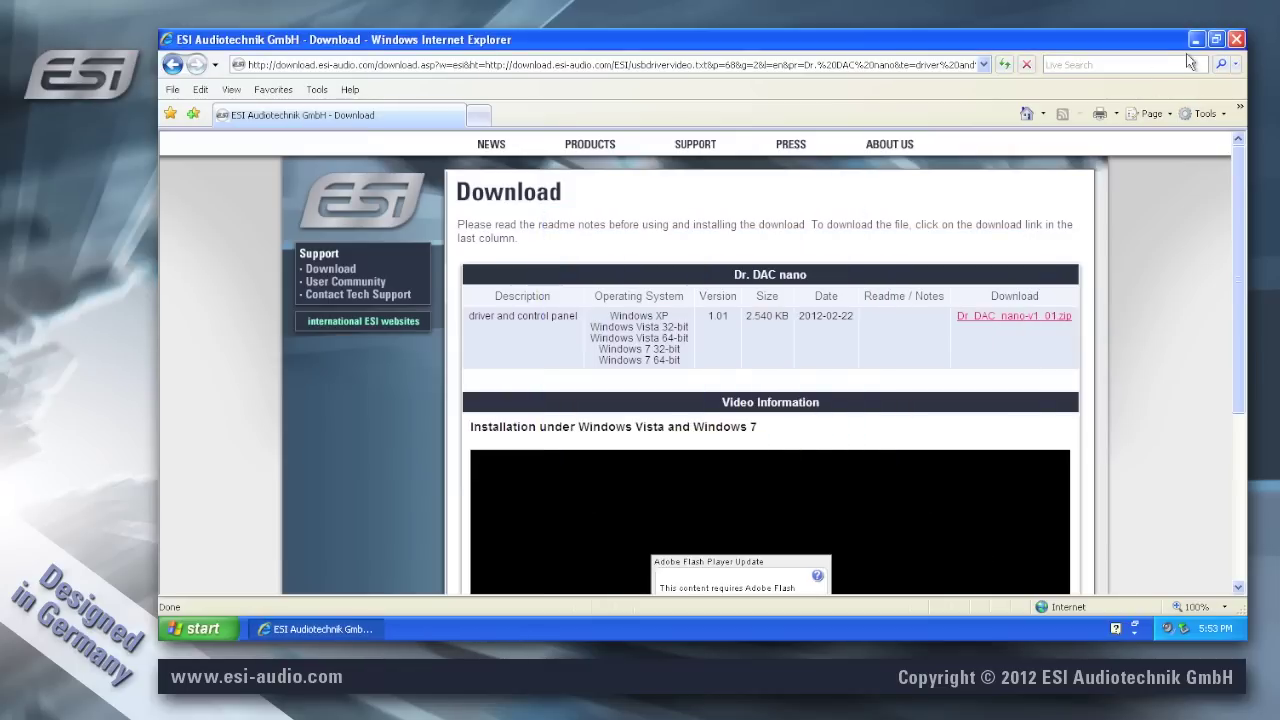
{"action": "left_click", "coordinate": [1236, 40]}
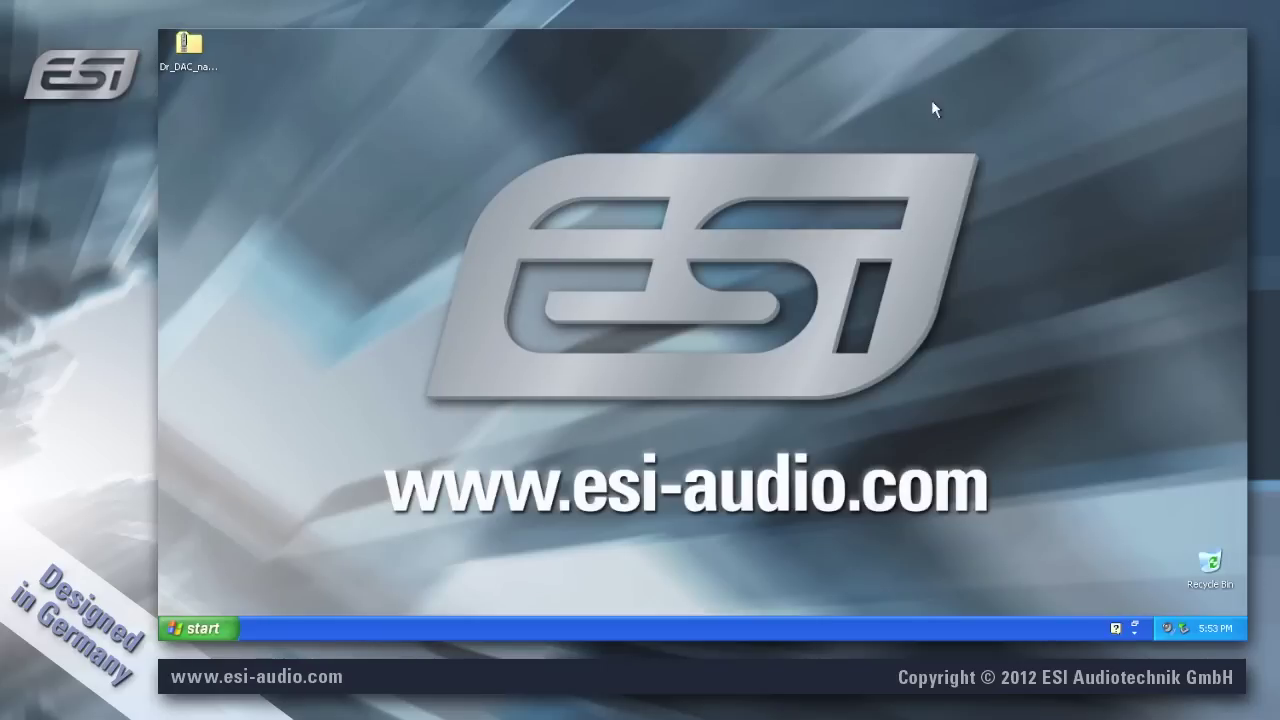
Extract all files from the Dr_DAC_nano-v1_01 archive to a Desktop folder of the same name, closing the archive window
{"action": "double_click", "coordinate": [200, 51]}
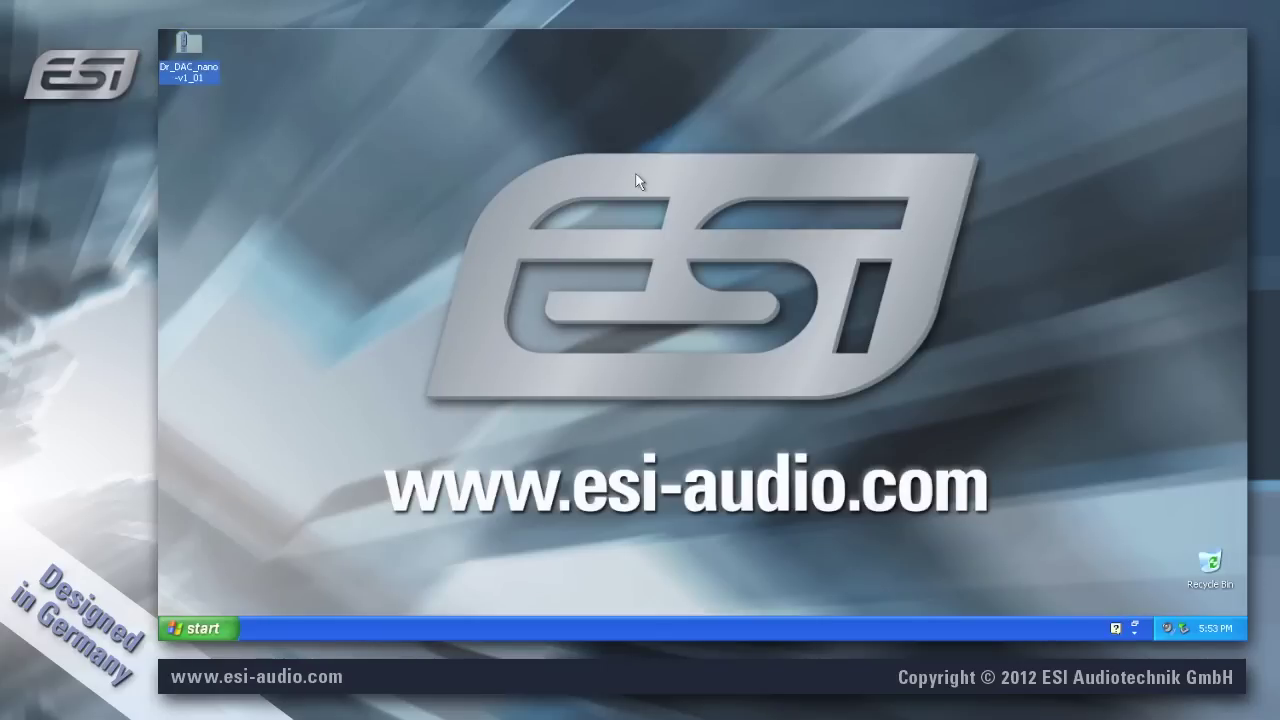
{"action": "double_click", "coordinate": [191, 47]}
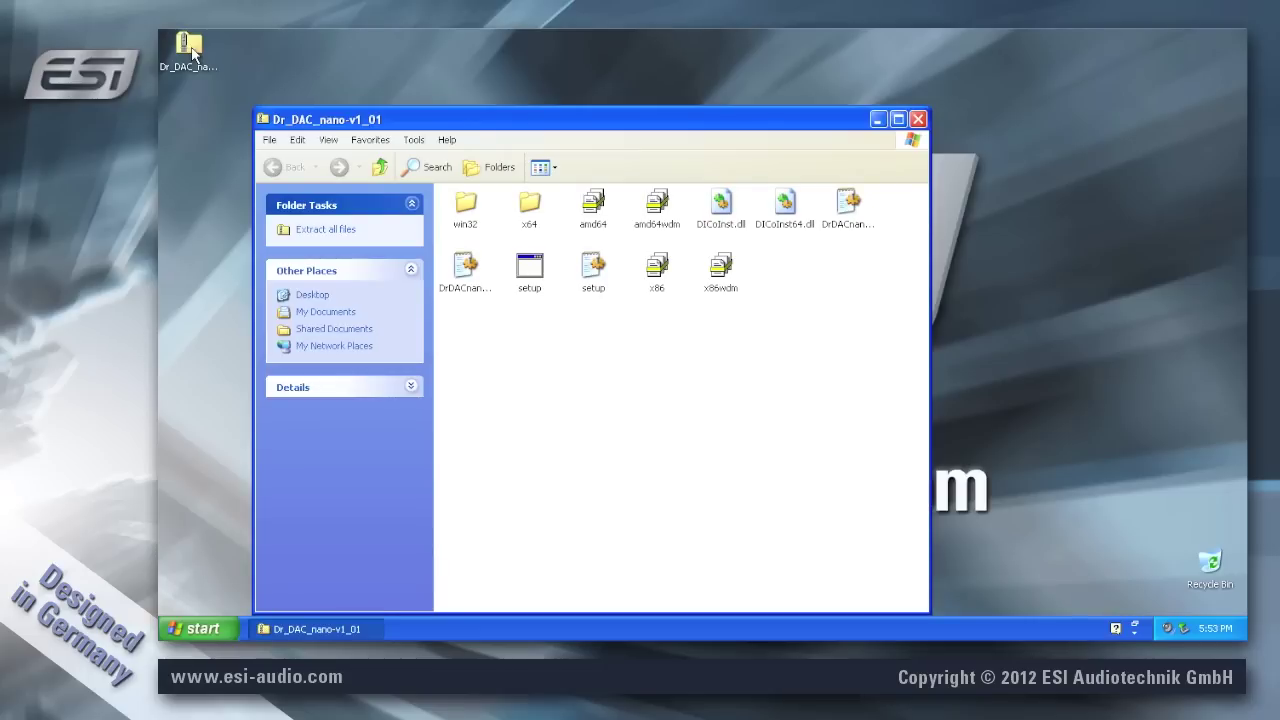
{"action": "left_click", "coordinate": [344, 232]}
{"action": "left_click", "coordinate": [462, 359]}
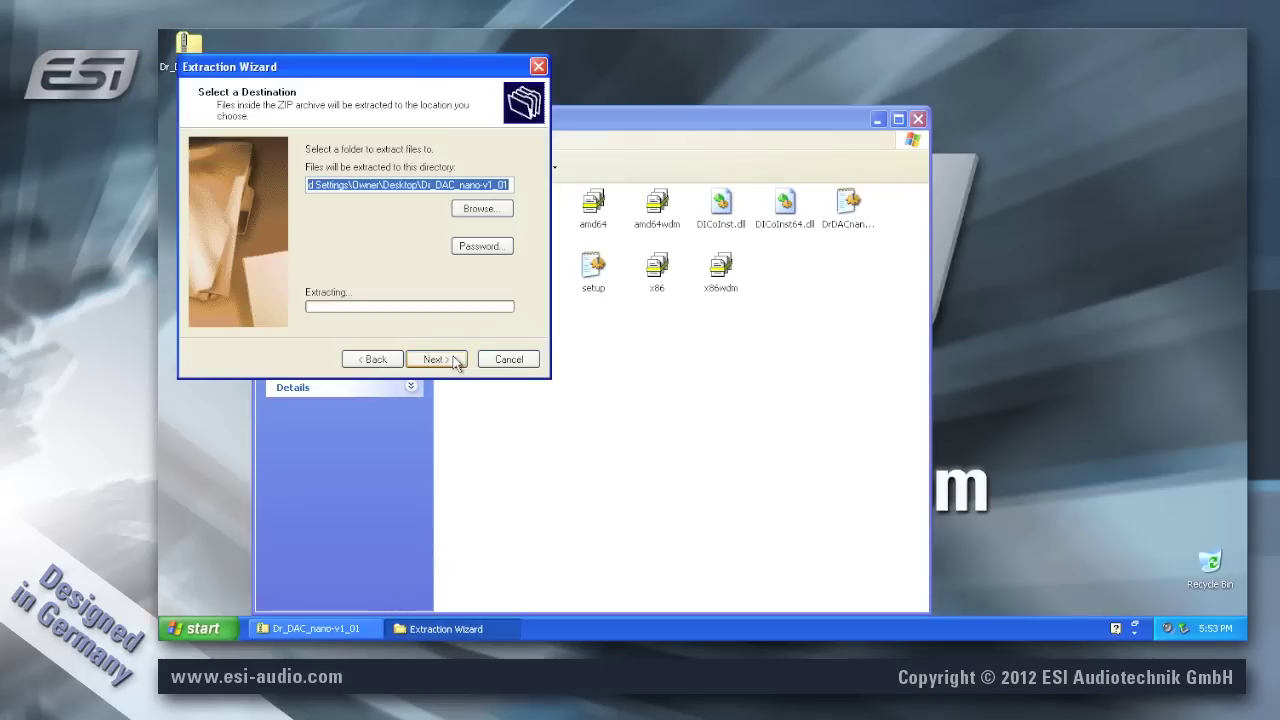
{"action": "left_click", "coordinate": [453, 360]}
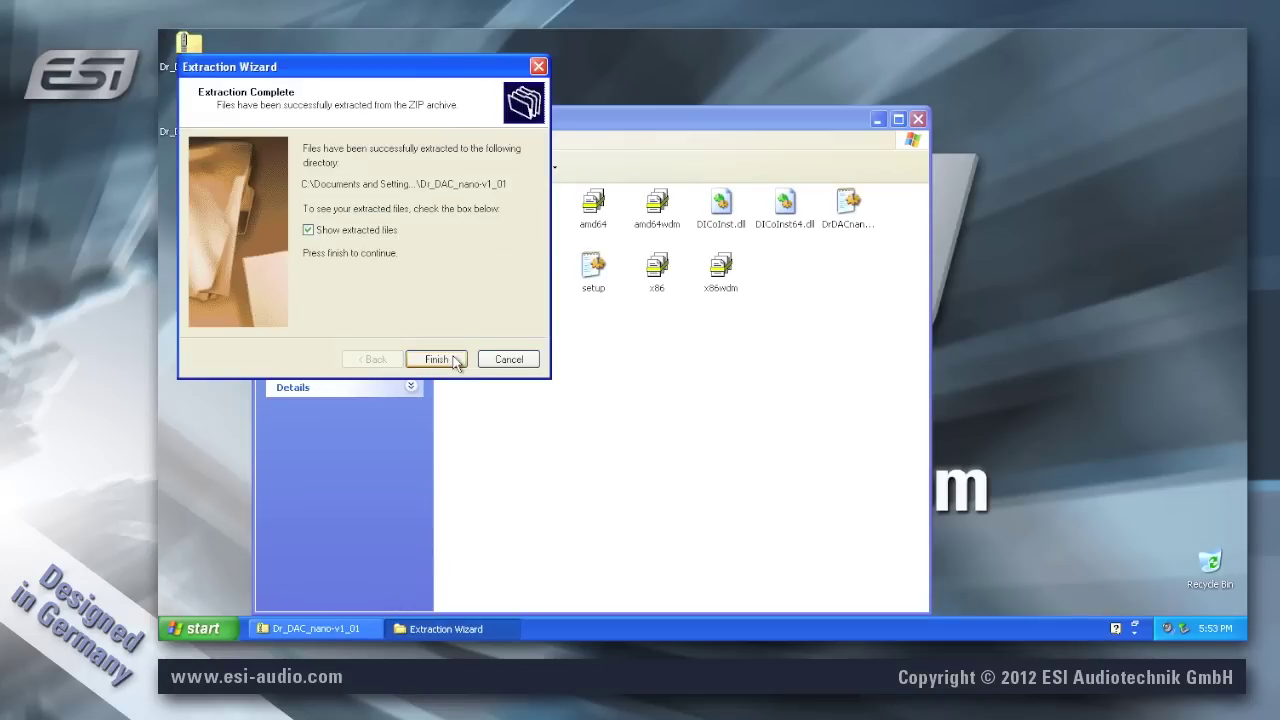
{"action": "left_click", "coordinate": [455, 362]}
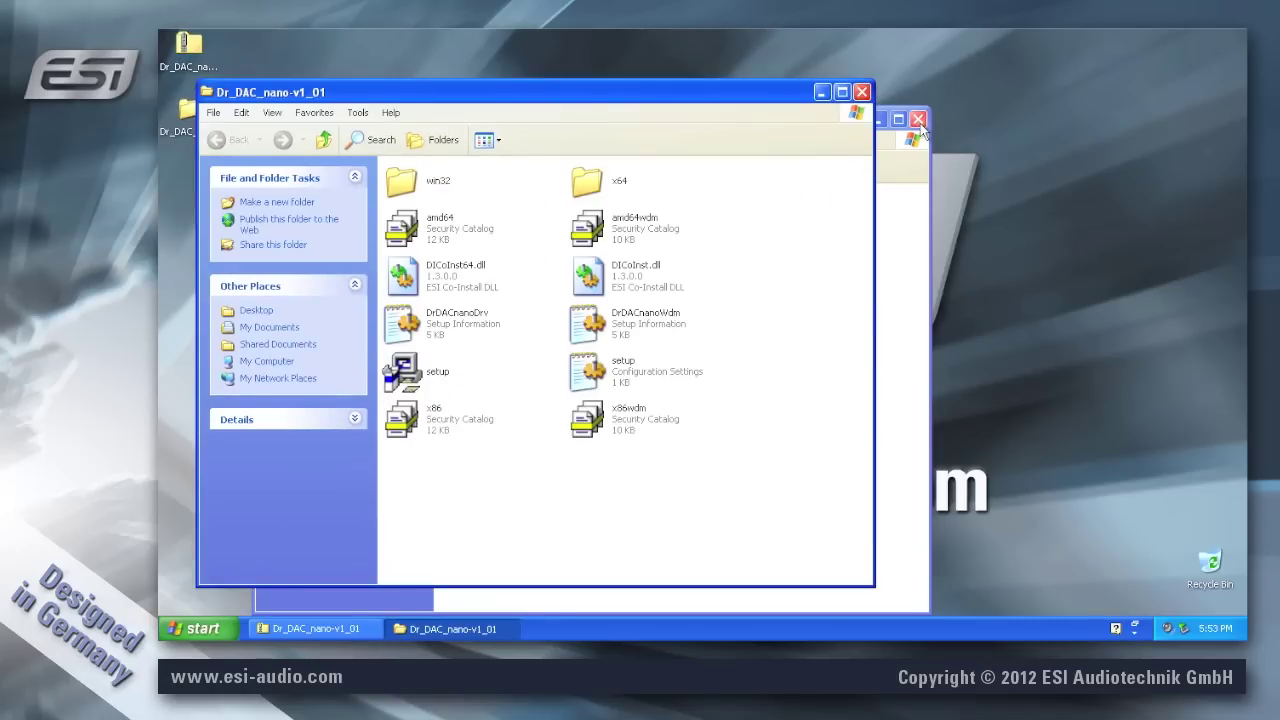
{"action": "left_click", "coordinate": [918, 120]}
{"action": "left_click_drag", "start_coordinate": [597, 83], "coordinate": [626, 66]}
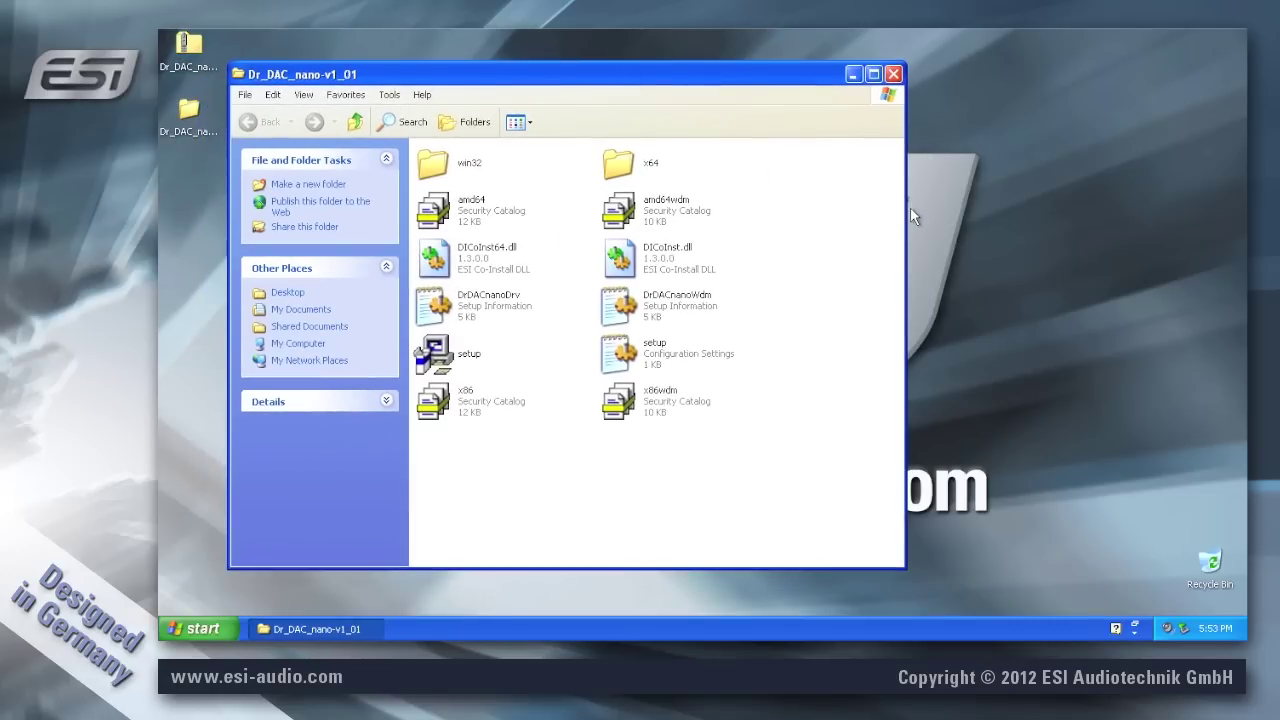
Run setup.exe from the extracted Dr_DAC_nano-v1_01 folder, allow it to run and close the folder window
{"action": "left_click", "coordinate": [478, 360]}
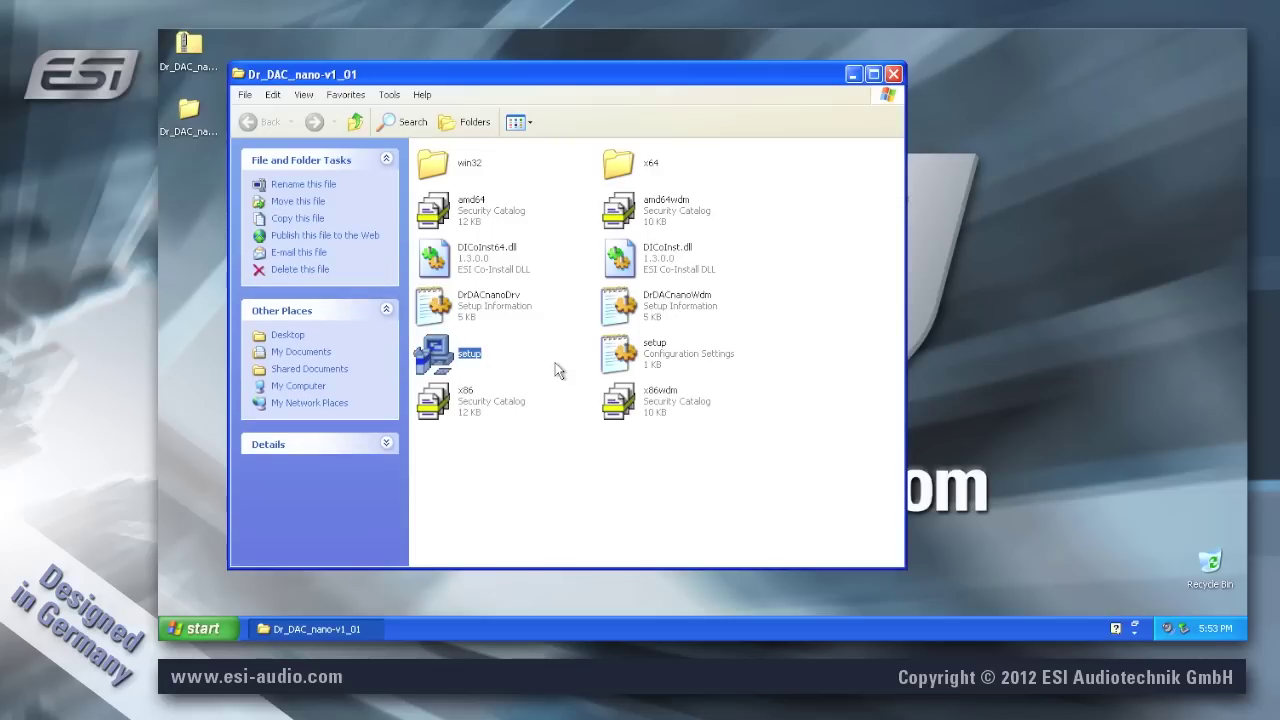
{"action": "double_click", "coordinate": [455, 365]}
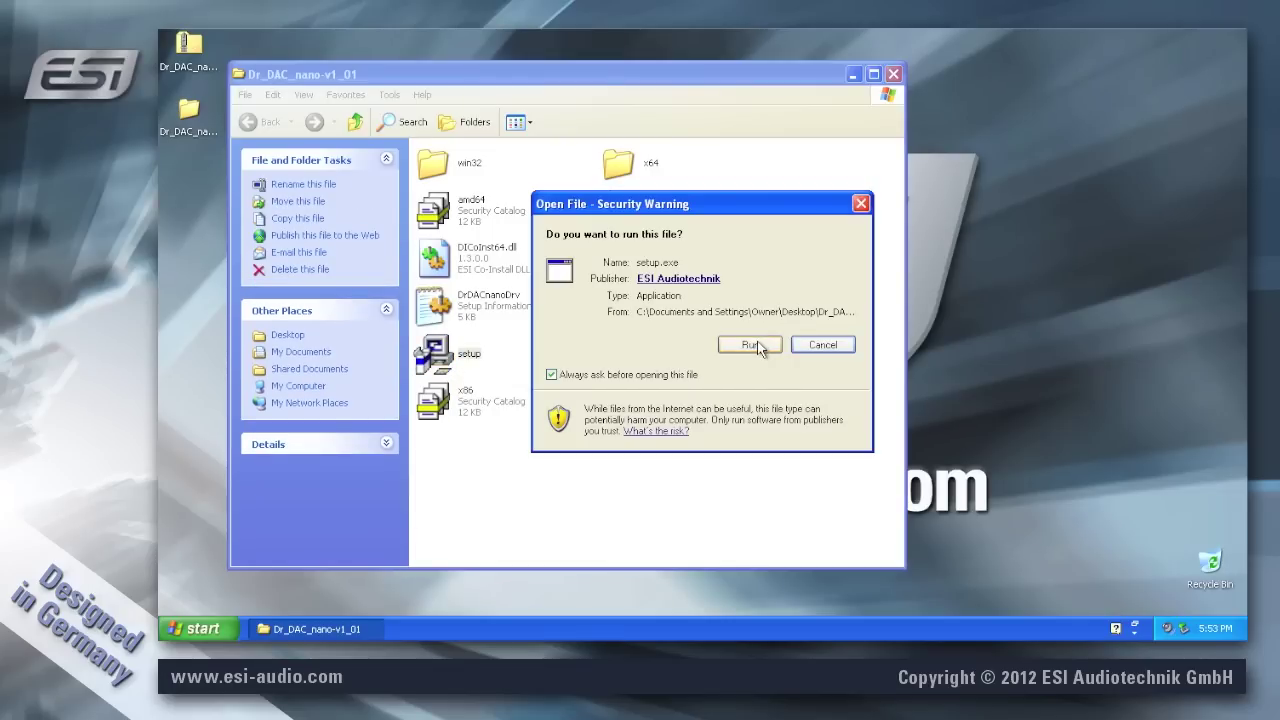
{"action": "left_click", "coordinate": [758, 346]}
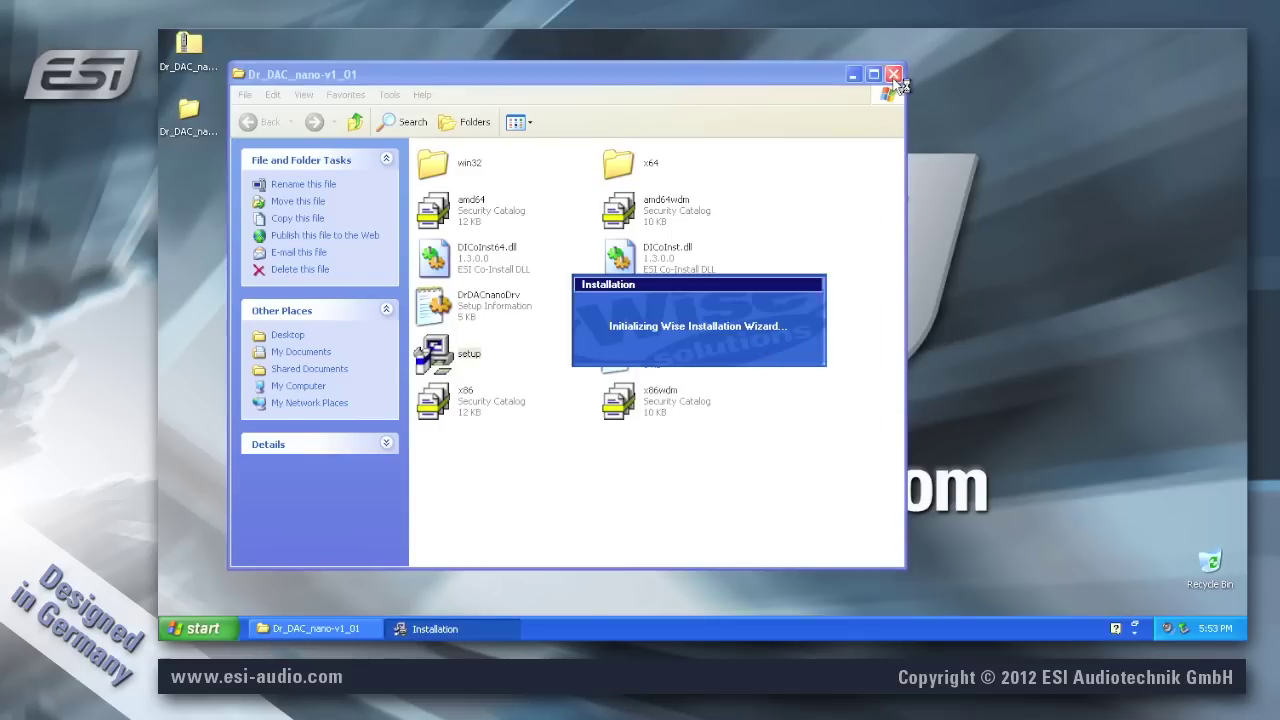
{"action": "left_click", "coordinate": [893, 75]}
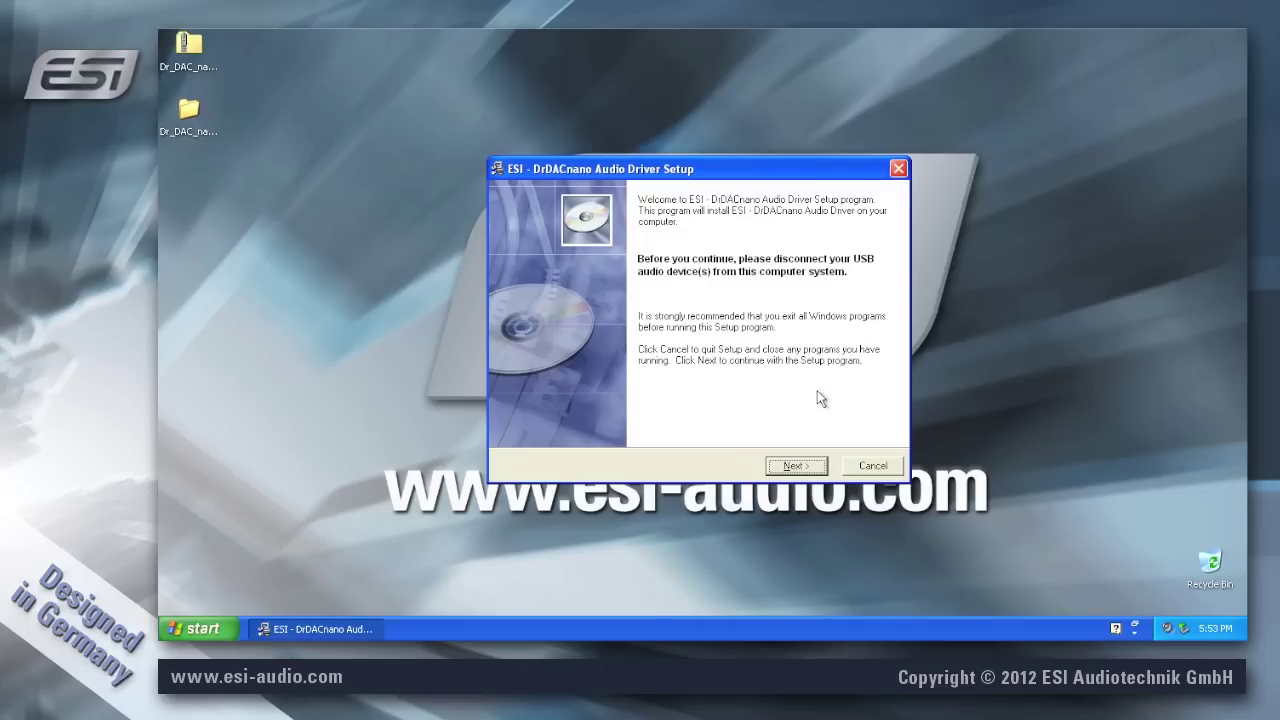
Install the DrDACnano audio driver into C:\Program Files\ESI\DrDACnano, continuing anyway past the Windows Logo testing warnings
{"action": "left_click", "coordinate": [793, 466]}
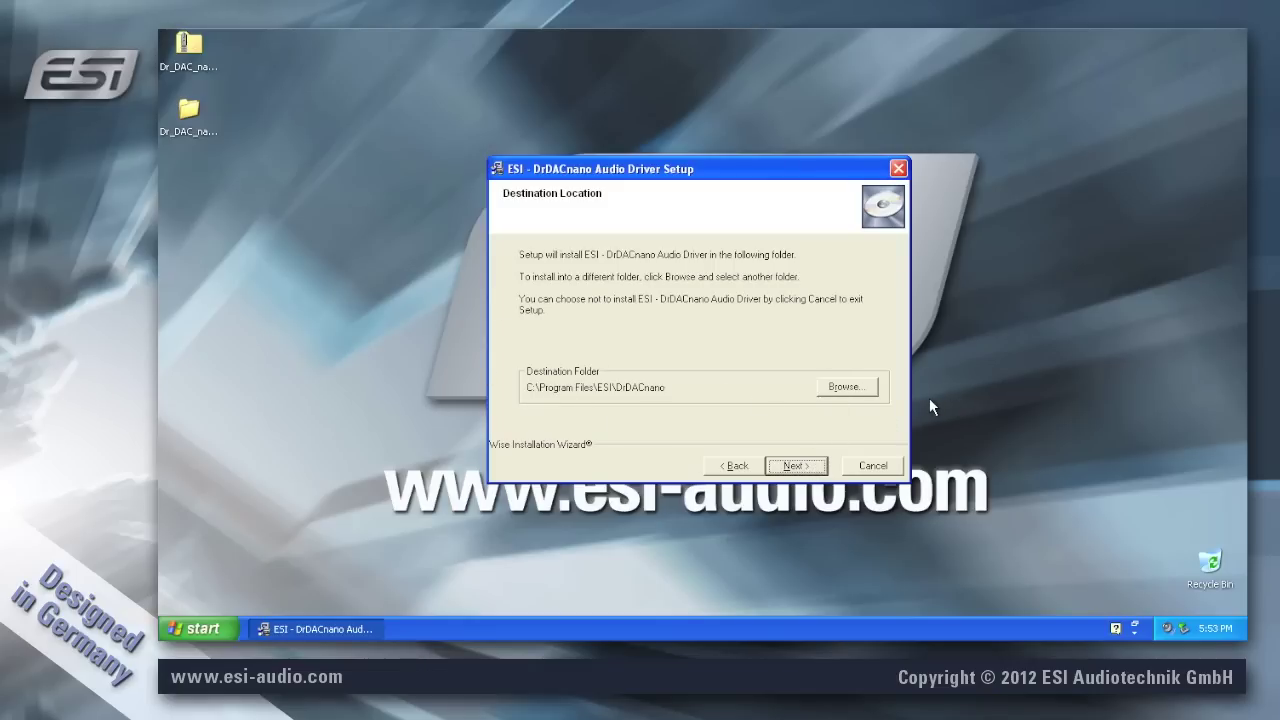
{"action": "left_click", "coordinate": [795, 466]}
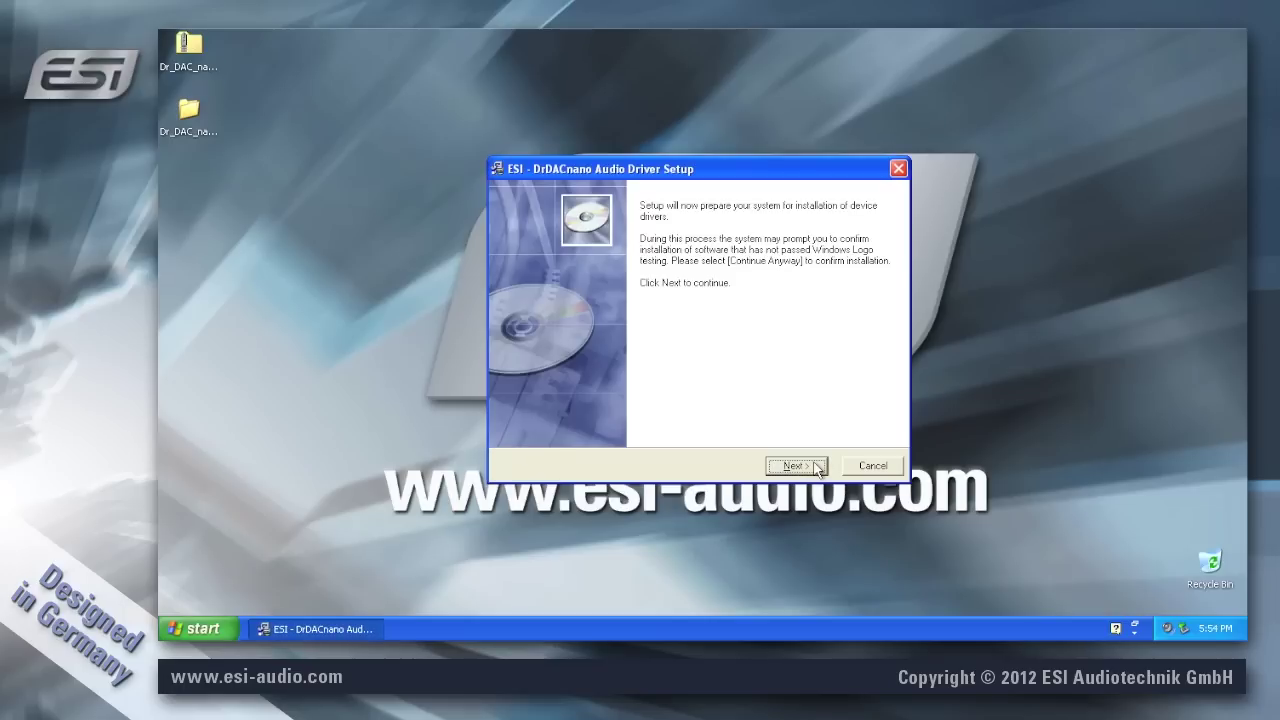
{"action": "left_click", "coordinate": [817, 469]}
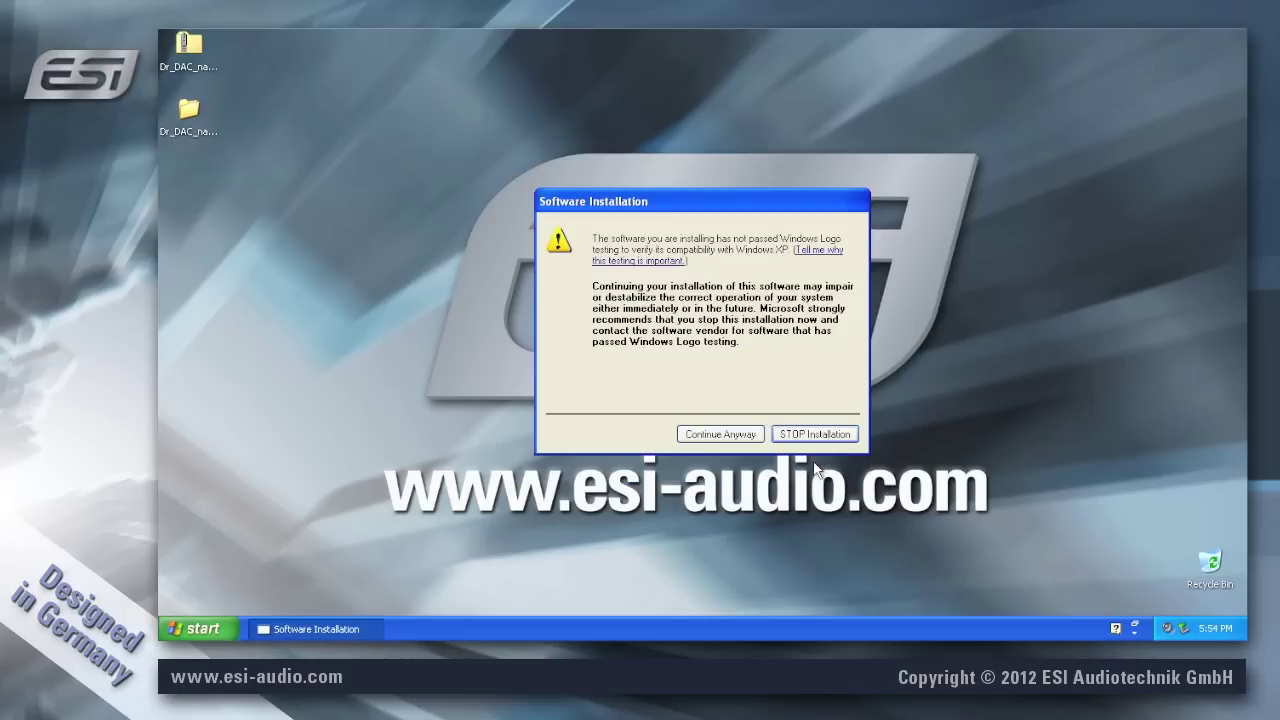
{"action": "left_click", "coordinate": [742, 436]}
{"action": "left_click", "coordinate": [740, 436]}
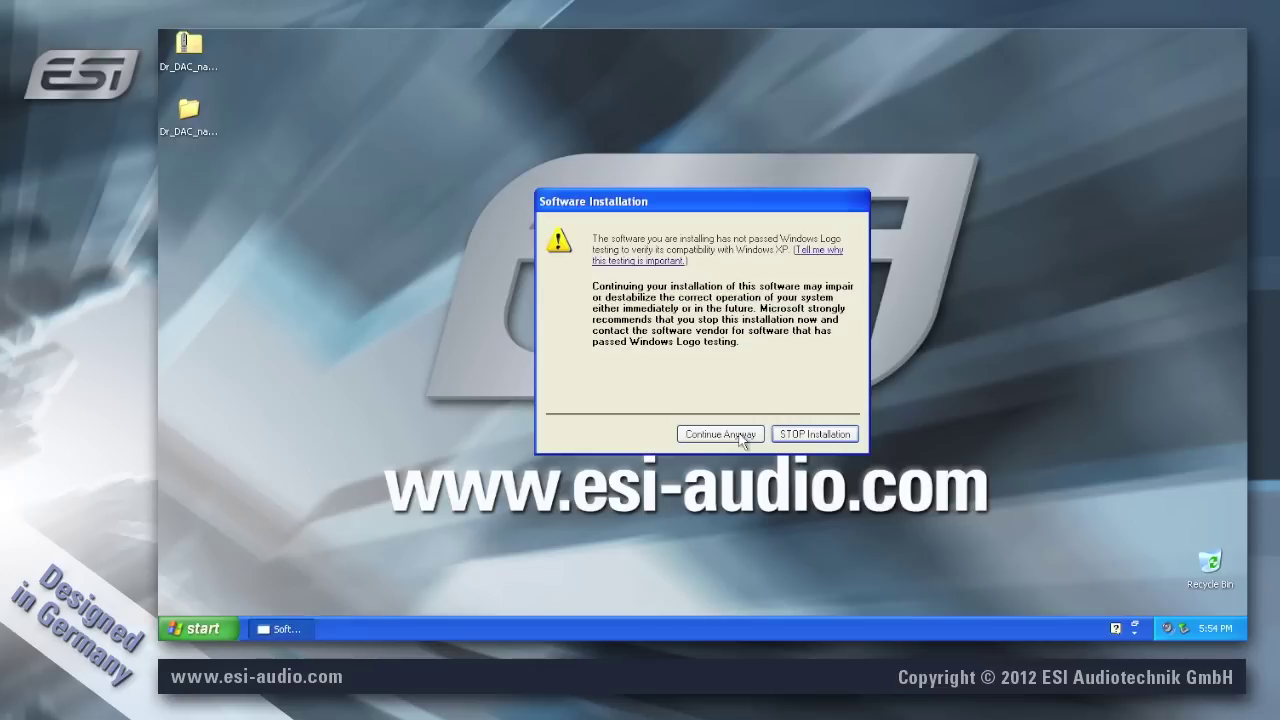
{"action": "left_click", "coordinate": [738, 435]}
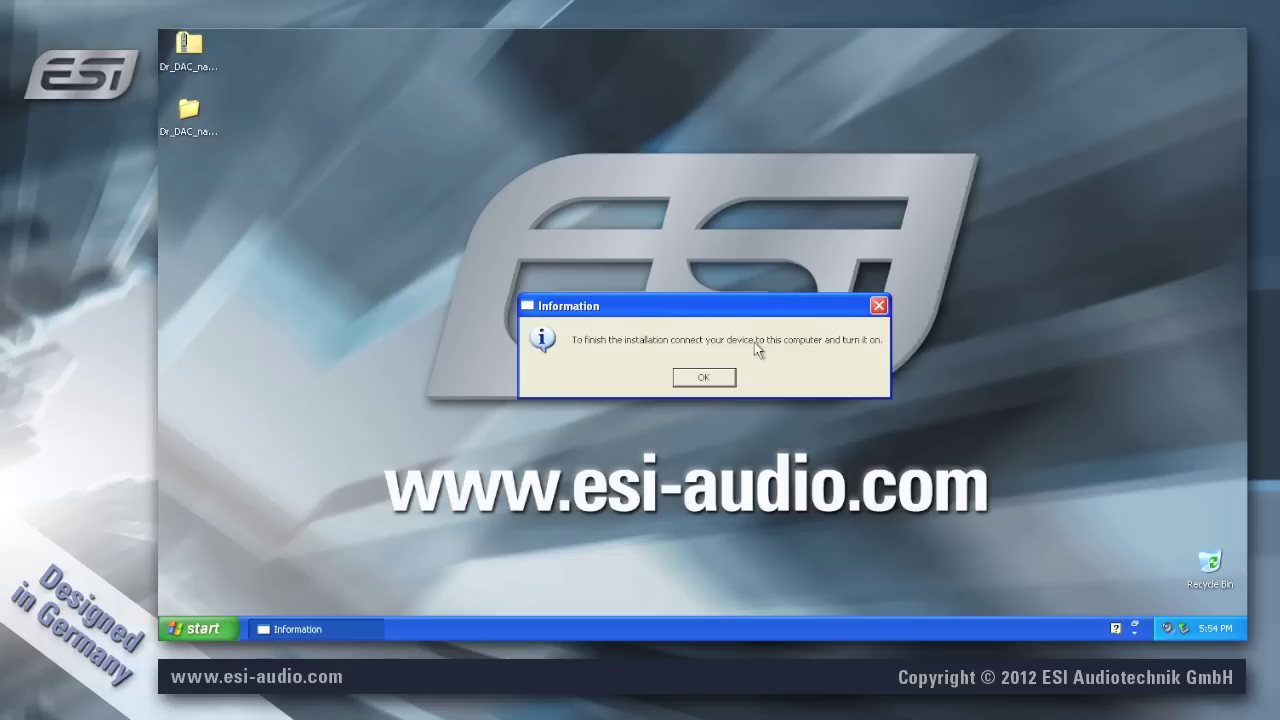
Complete the Found New Hardware Wizard for the USB Composite Device, declining Windows Update and installing the software automatically
{"action": "left_click_drag", "start_coordinate": [785, 313], "coordinate": [1037, 253]}
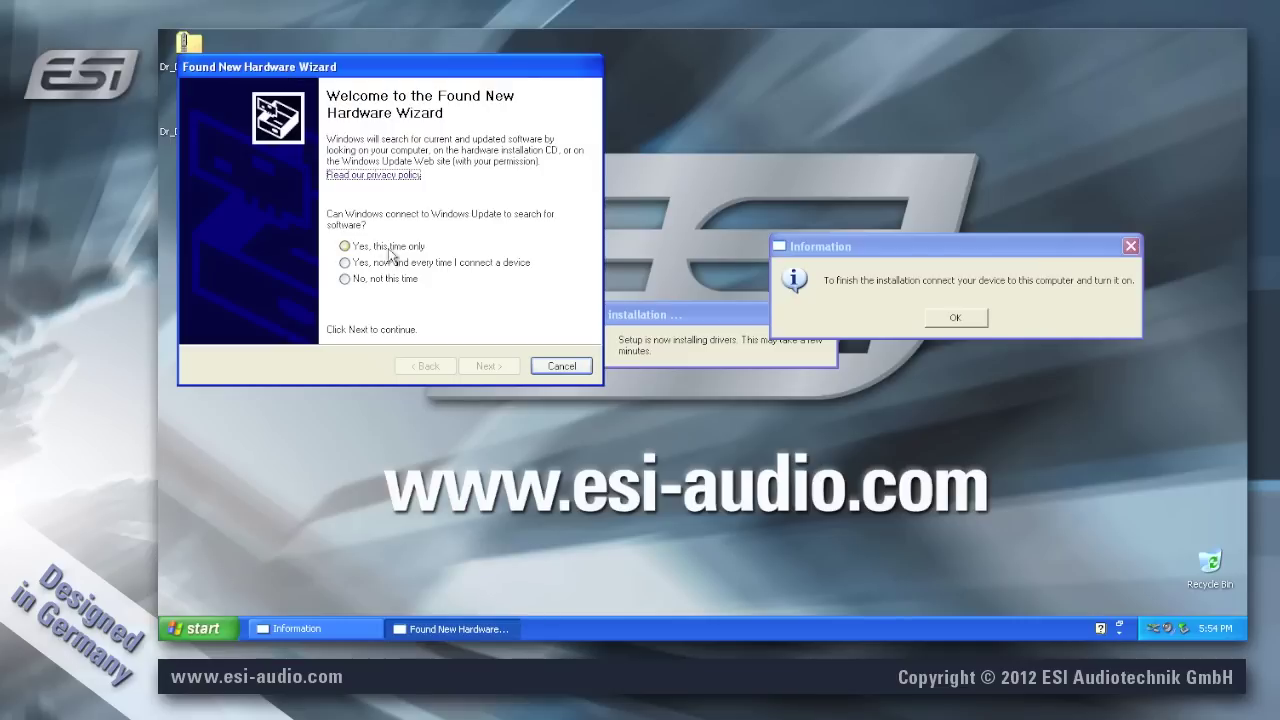
{"action": "left_click", "coordinate": [393, 285]}
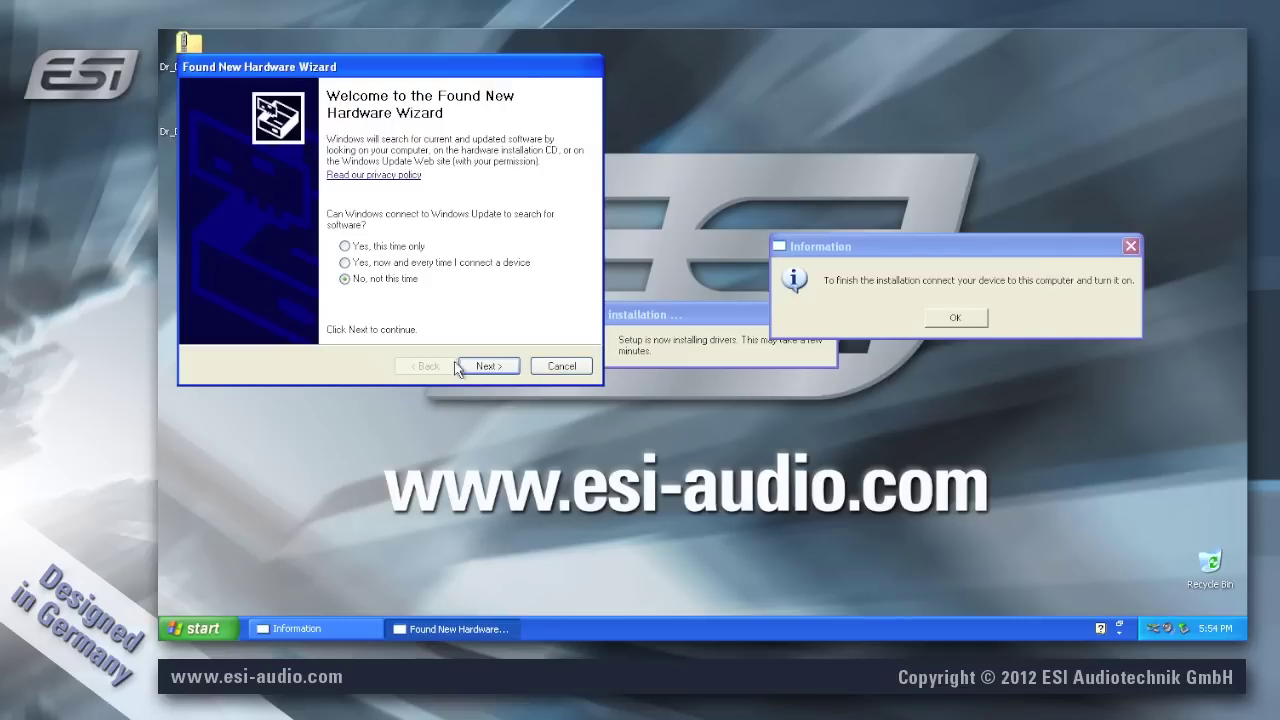
{"action": "left_click", "coordinate": [488, 367]}
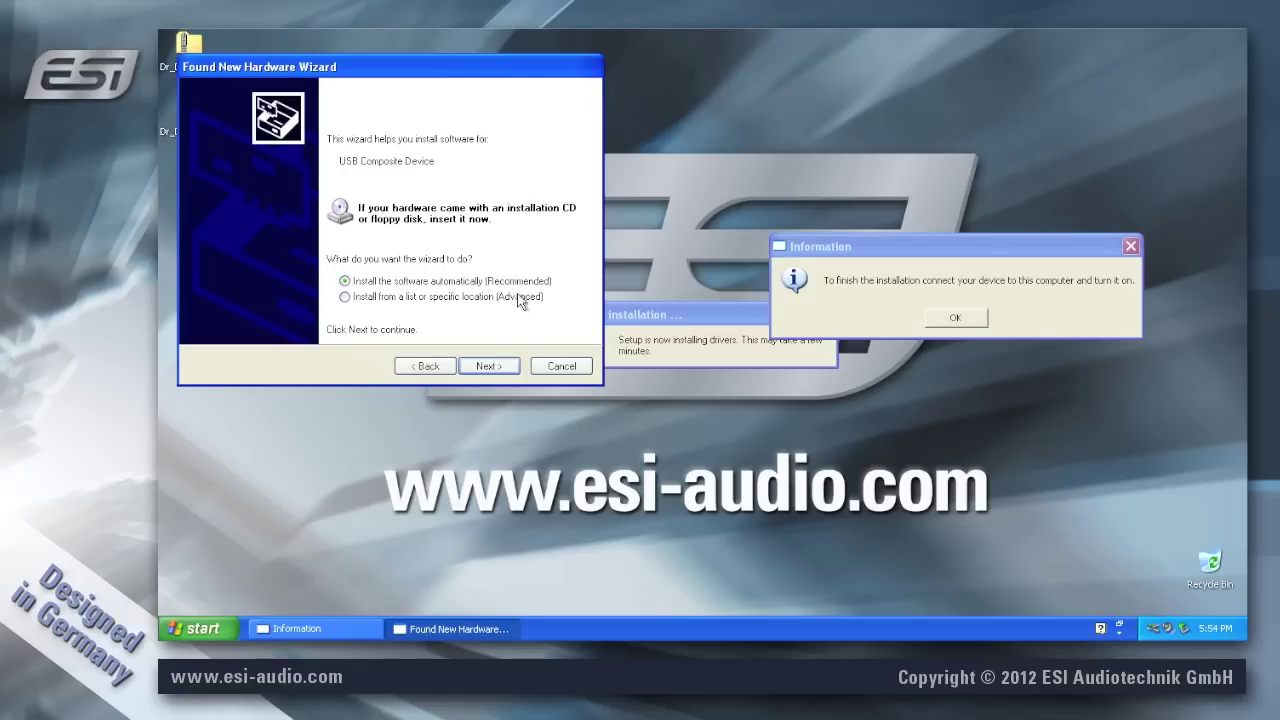
{"action": "left_click", "coordinate": [490, 367]}
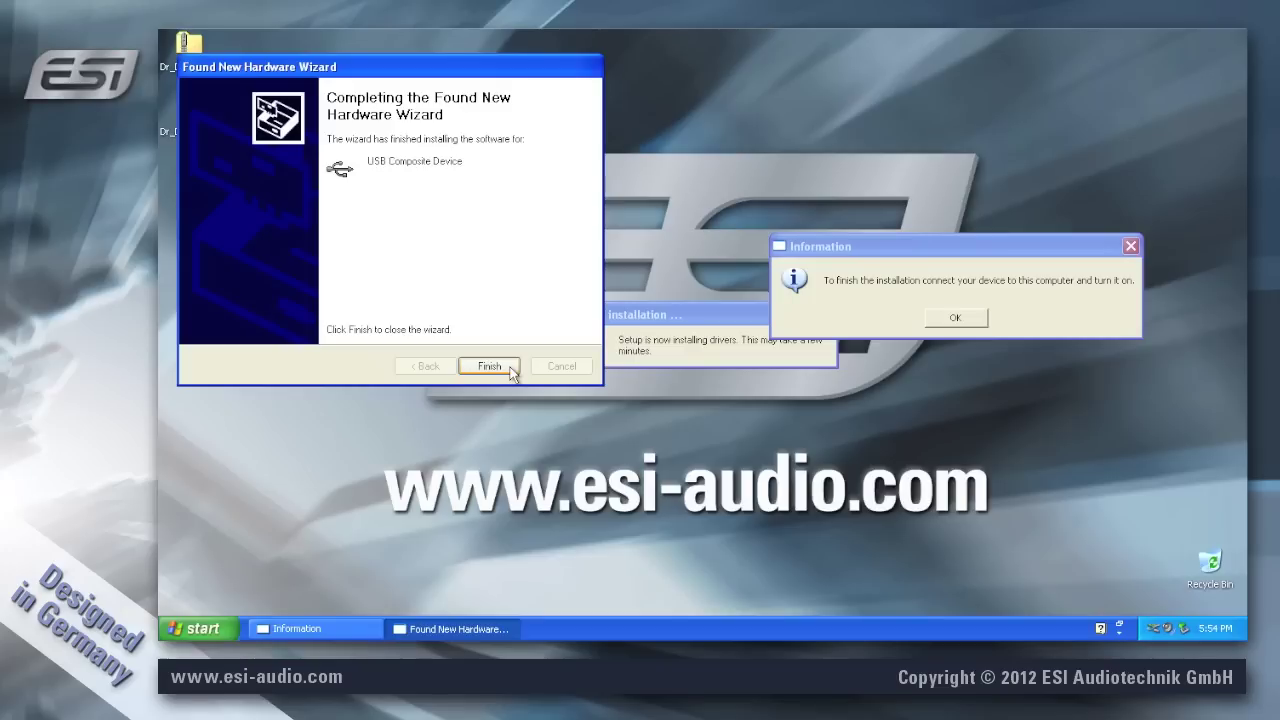
{"action": "left_click", "coordinate": [490, 367]}
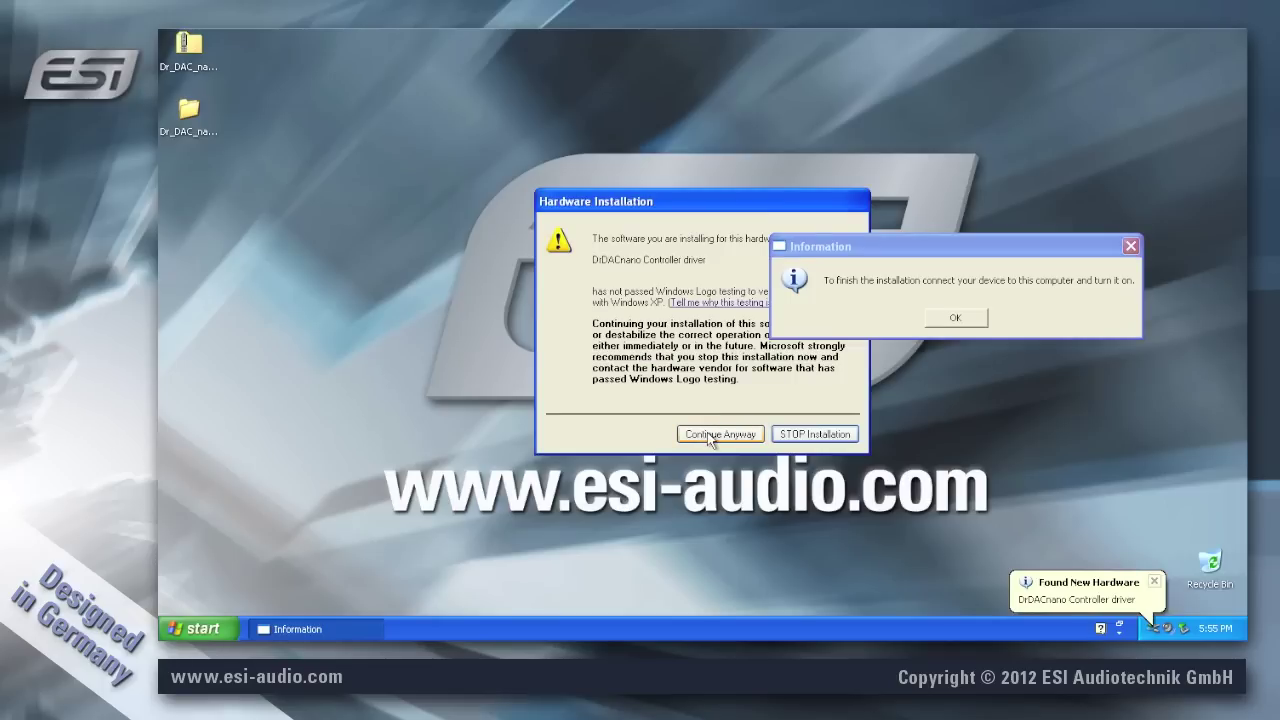
Allow the unsigned DrDACnano Controller and Audio drivers to install and dismiss the connect-your-device message
{"action": "left_click", "coordinate": [710, 436]}
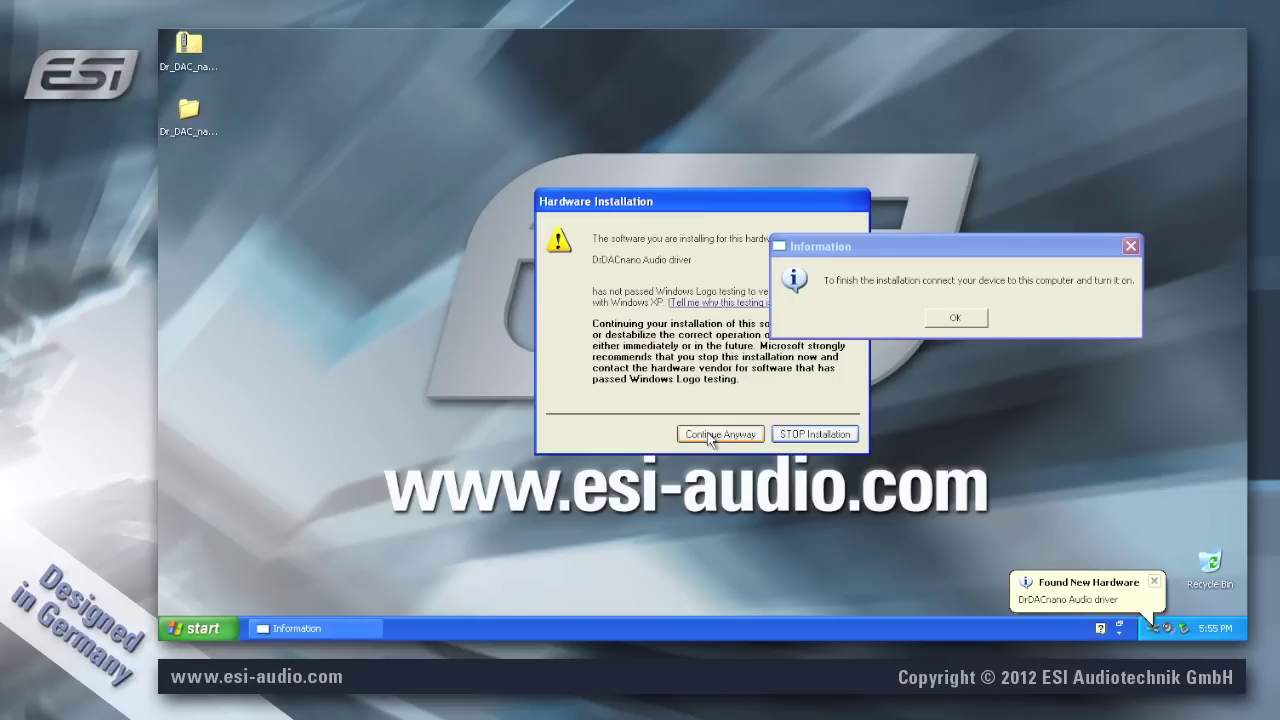
{"action": "left_click", "coordinate": [709, 437]}
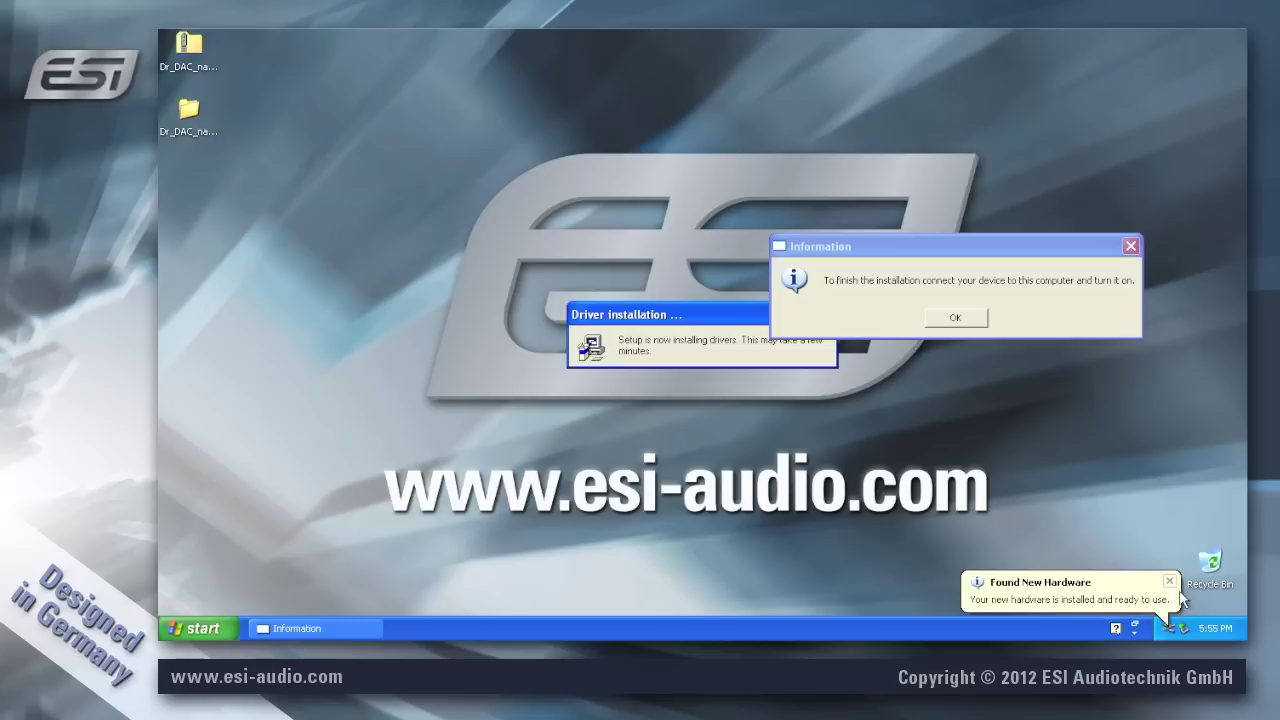
{"action": "left_click", "coordinate": [966, 318]}
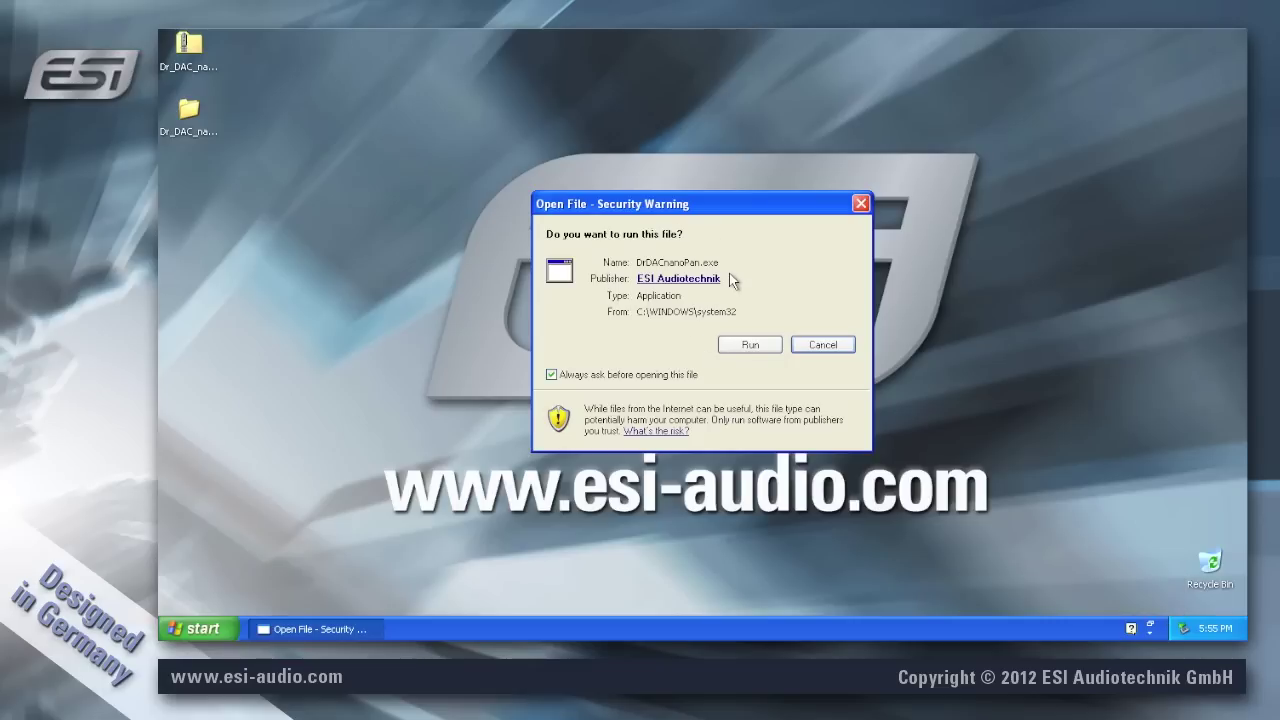
Run DrDACnanoPan.exe with the ask-before-opening option turned off, and open the Dr DAC Nano control panel
{"action": "left_click", "coordinate": [552, 375]}
{"action": "left_click", "coordinate": [751, 346]}
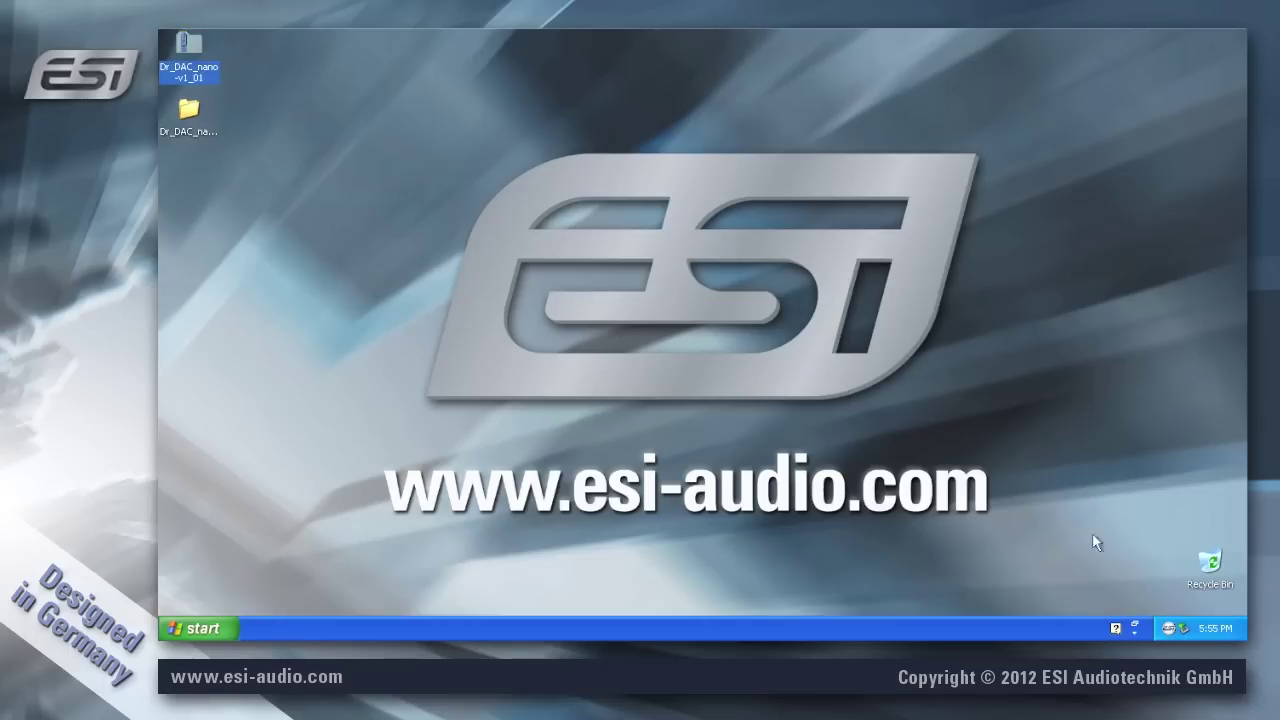
{"action": "double_click", "coordinate": [1168, 629]}
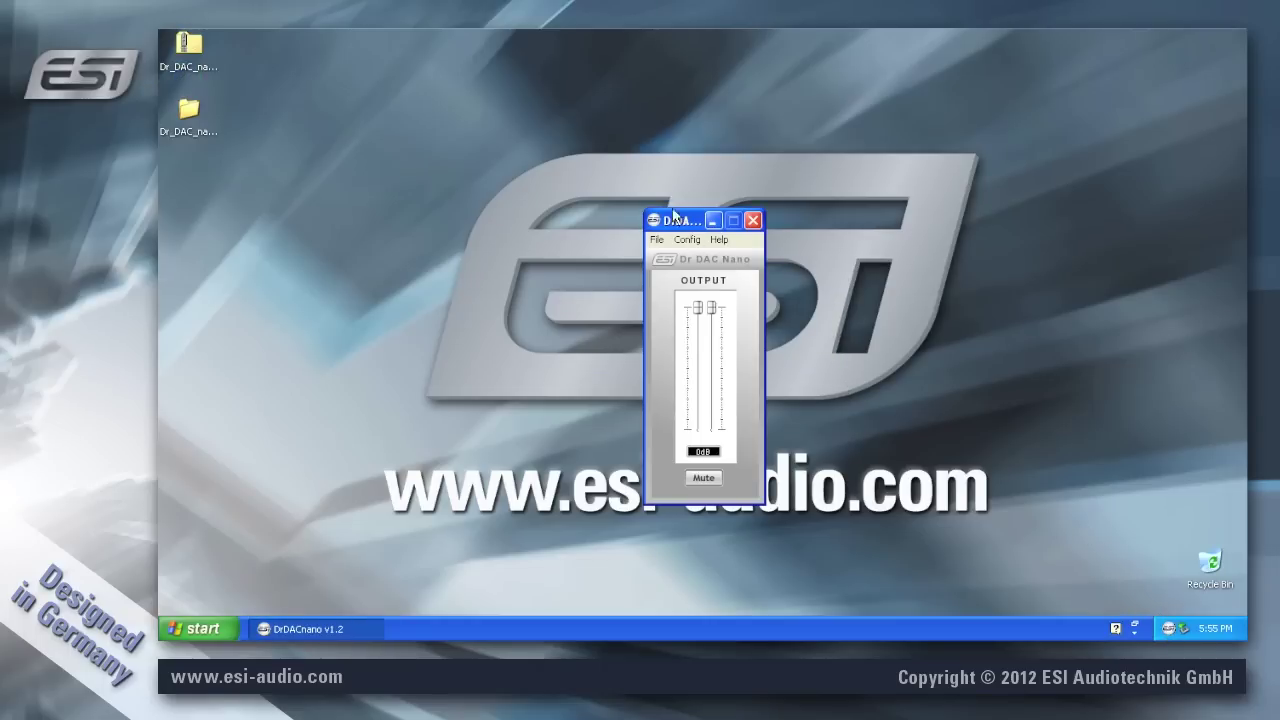